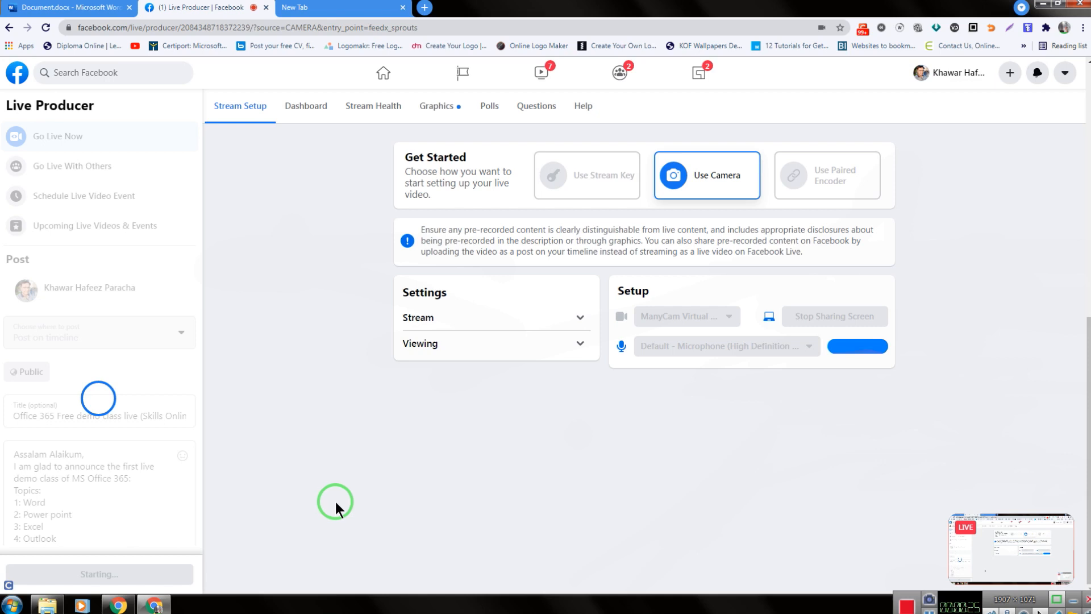
Dismiss the Share to Groups suggestion and expand the full description of the live post.
{"action": "mouse_move", "coordinate": [991, 540]}
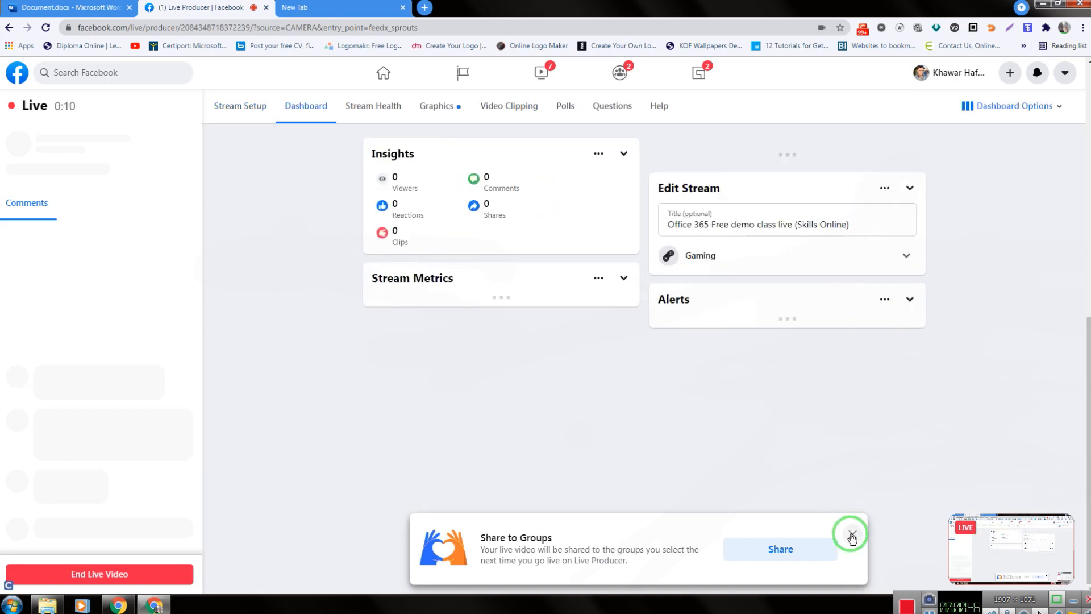
{"action": "left_click", "coordinate": [852, 536]}
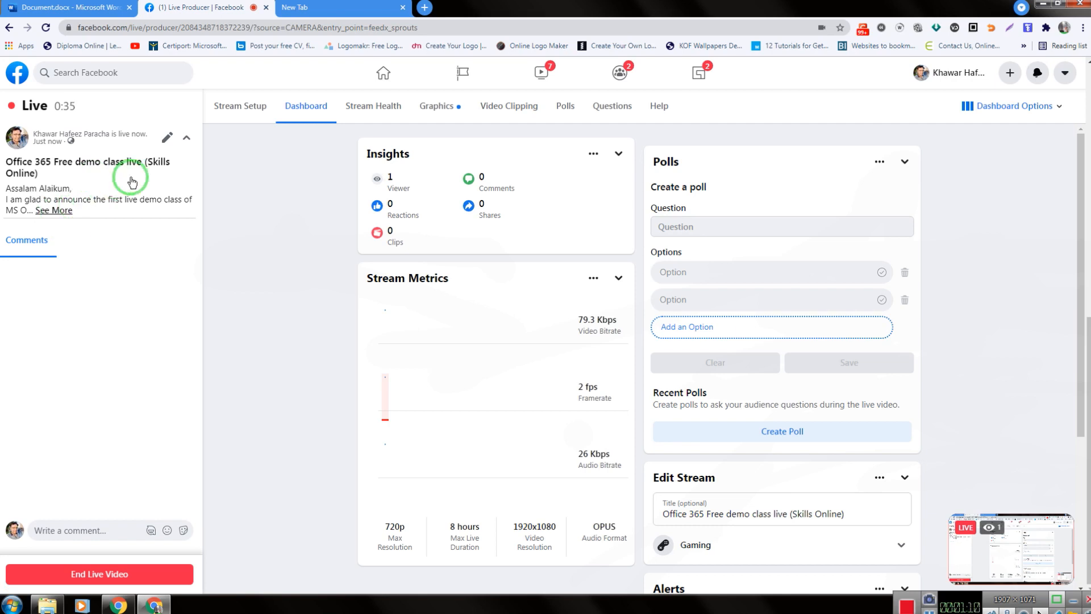
{"action": "left_click", "coordinate": [53, 211]}
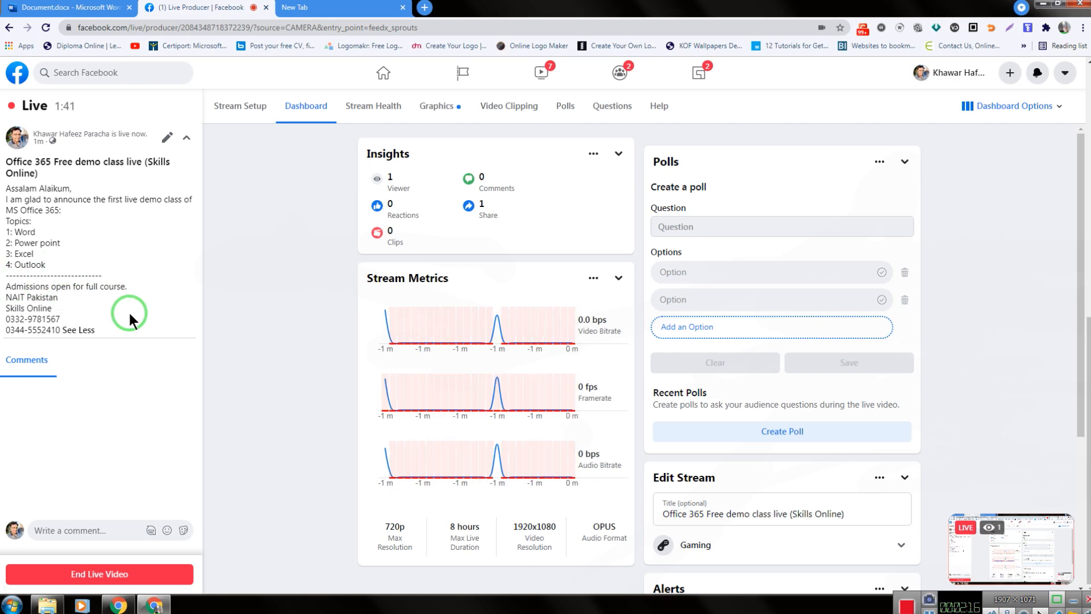
{"action": "left_click", "coordinate": [156, 606]}
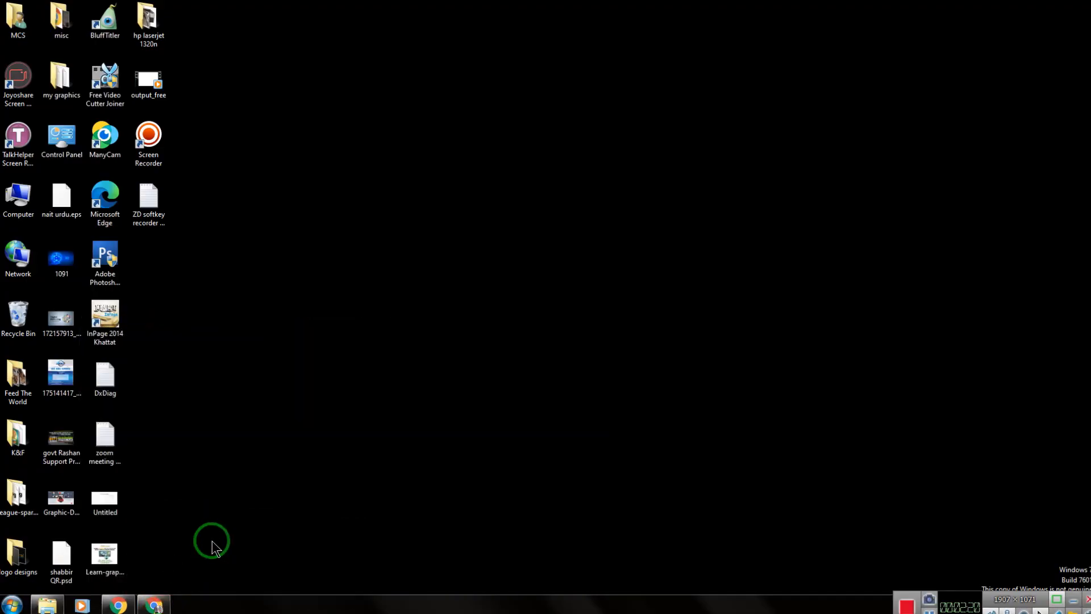
{"action": "left_click", "coordinate": [155, 606]}
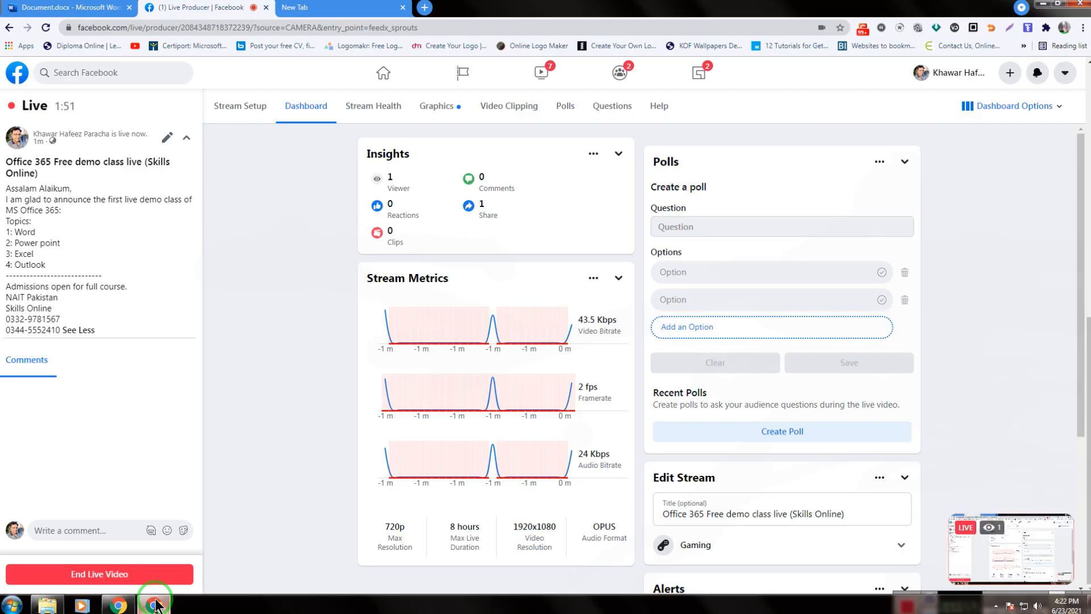
{"action": "left_click", "coordinate": [155, 603]}
{"action": "left_click", "coordinate": [157, 600]}
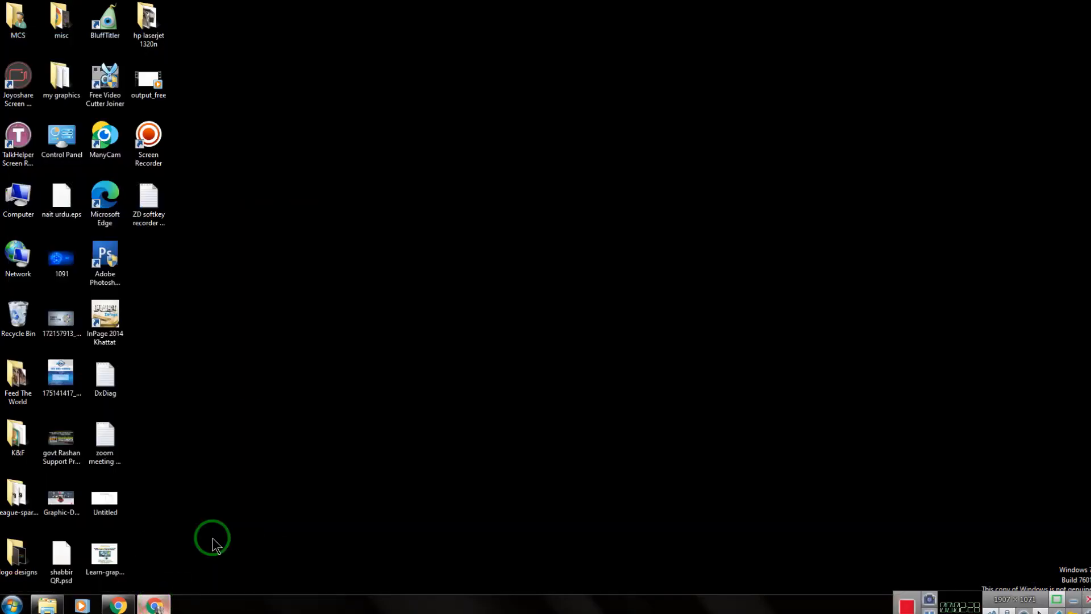
Switch to the blank Word document, view its File page with new and recent documents, and return to the page.
{"action": "left_click", "coordinate": [26, 8]}
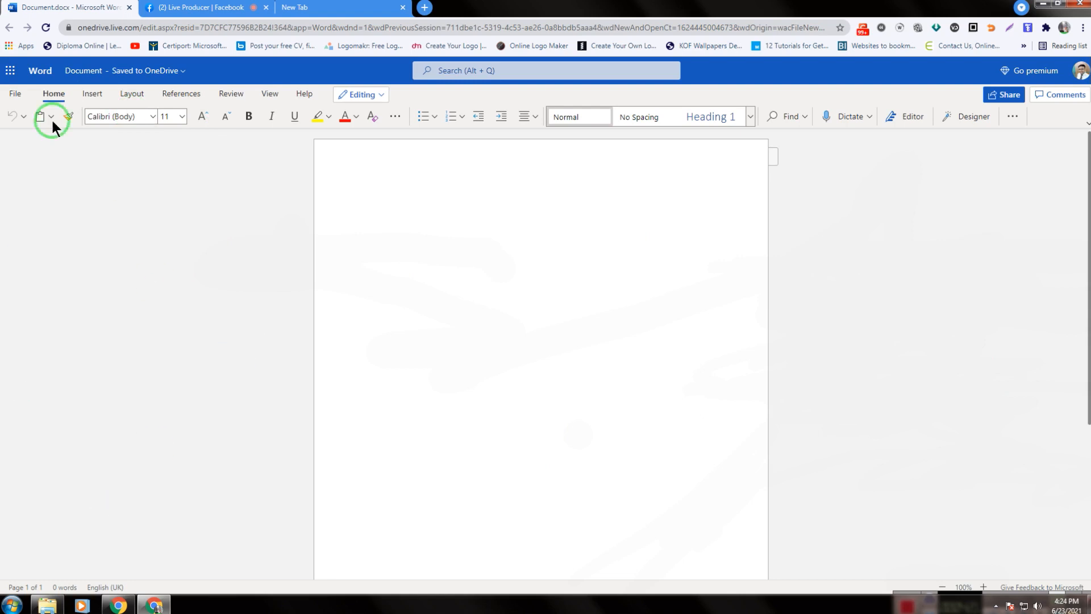
{"action": "left_click", "coordinate": [15, 96]}
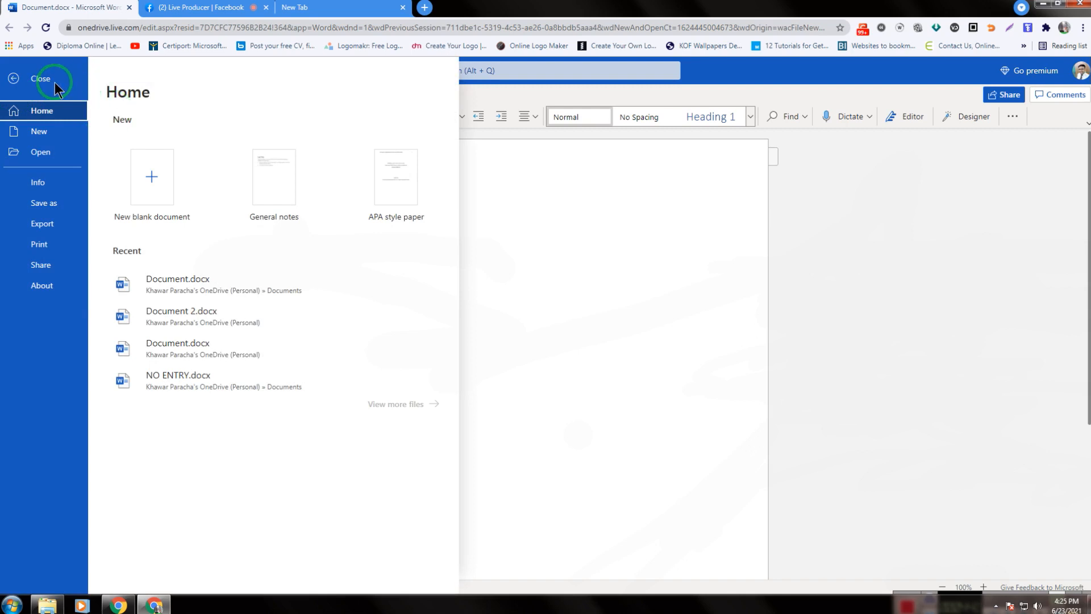
{"action": "left_click", "coordinate": [569, 280]}
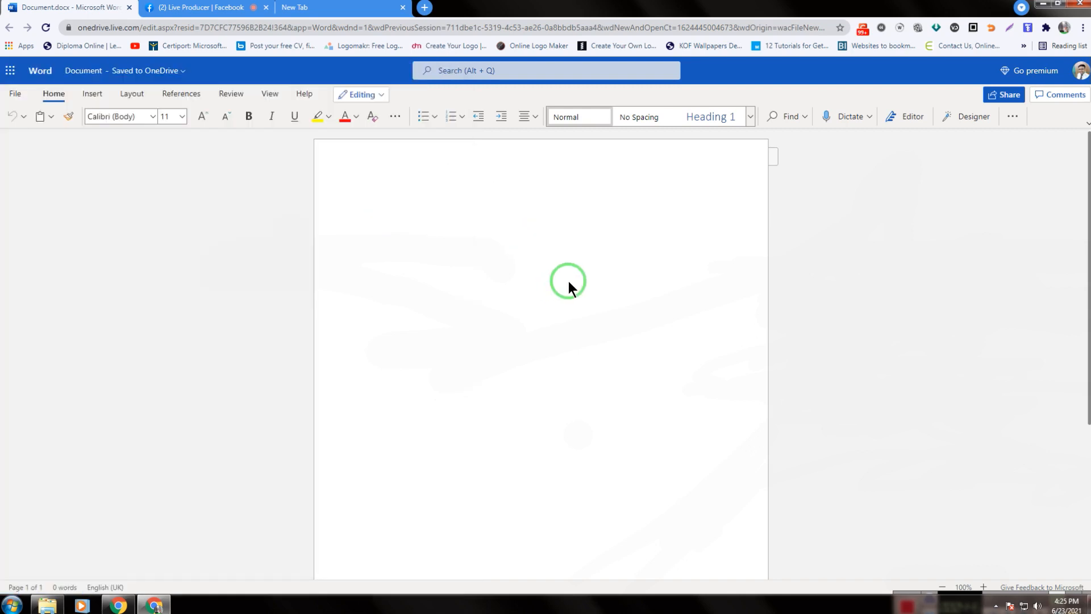
{"action": "left_click", "coordinate": [16, 94]}
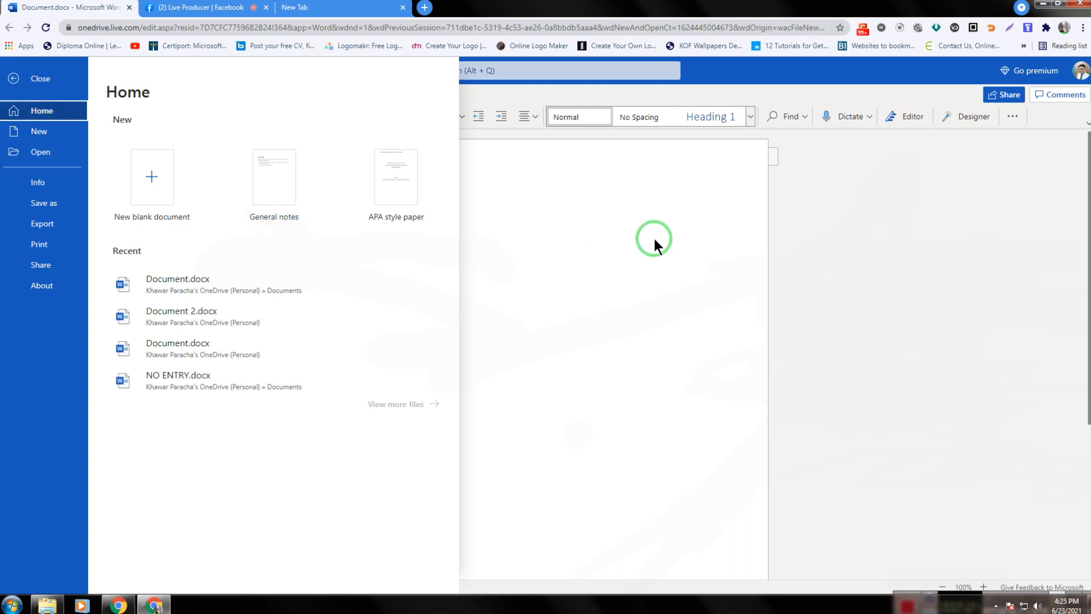
{"action": "left_click", "coordinate": [718, 257]}
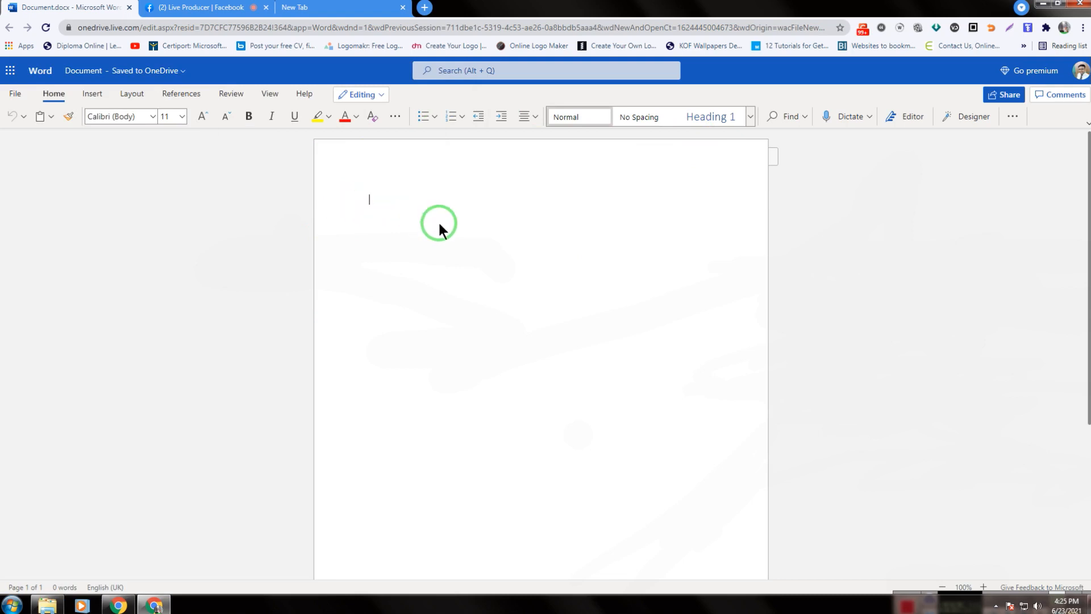
Write "Assalam Alaikum" in the document and "Welcome to Skills Online" on a second line.
{"action": "type", "text": "Assalam Alaikum"}
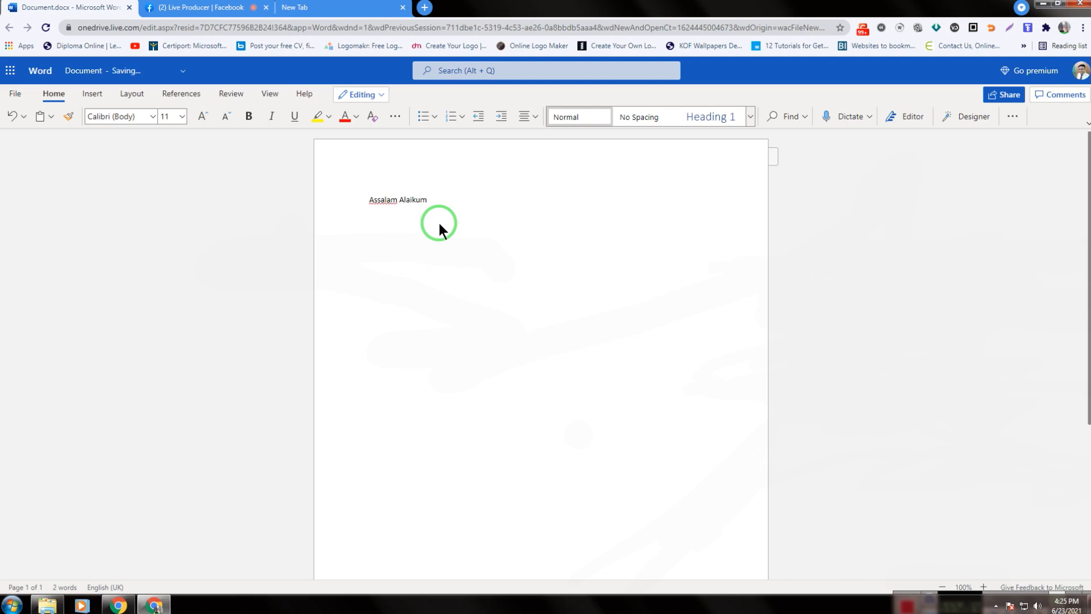
{"action": "key", "text": "Return"}
{"action": "type", "text": "Welcome "}
{"action": "type", "text": "to"}
{"action": "type", "text": " Skills"}
{"action": "type", "text": " C"}
{"action": "type", "text": "nline"}
Try selecting the two lines of text, both as a whole and in parts.
{"action": "key", "text": "ctrl+a"}
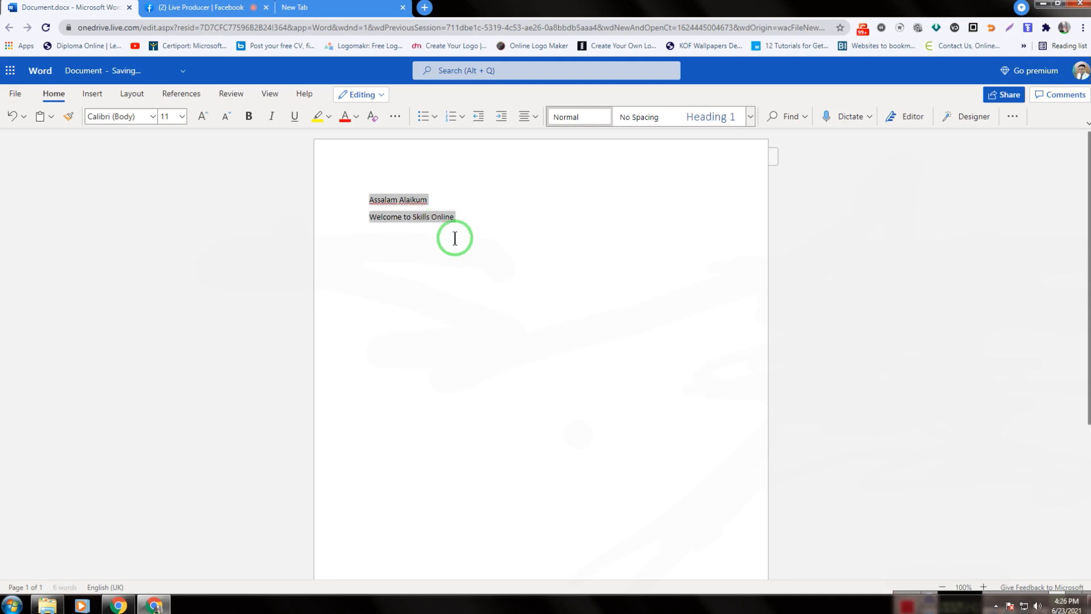
{"action": "left_click", "coordinate": [490, 251]}
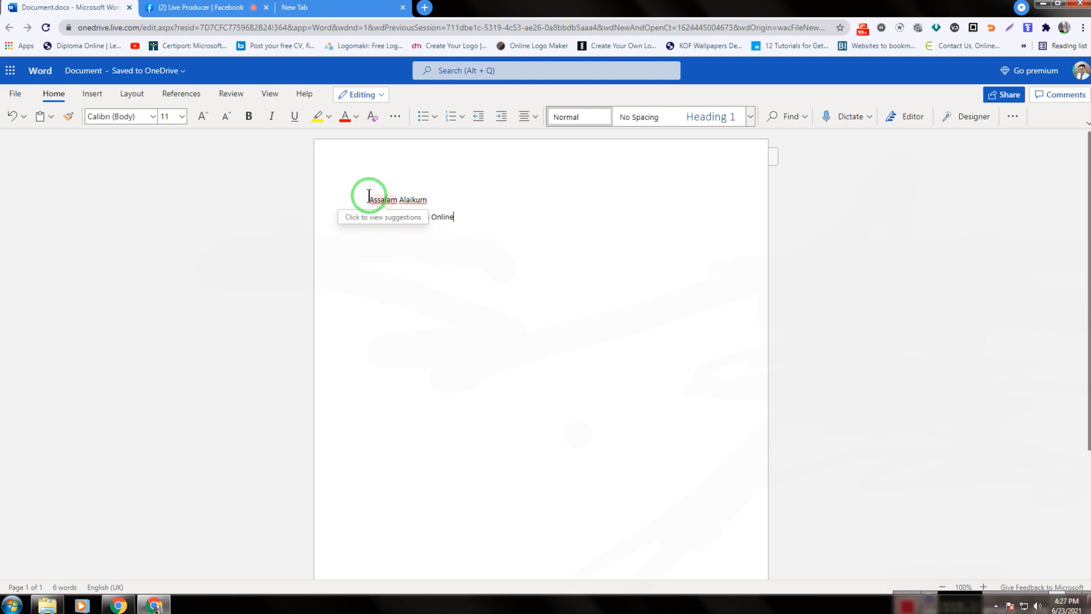
{"action": "left_click_drag", "start_coordinate": [368, 197], "coordinate": [461, 232]}
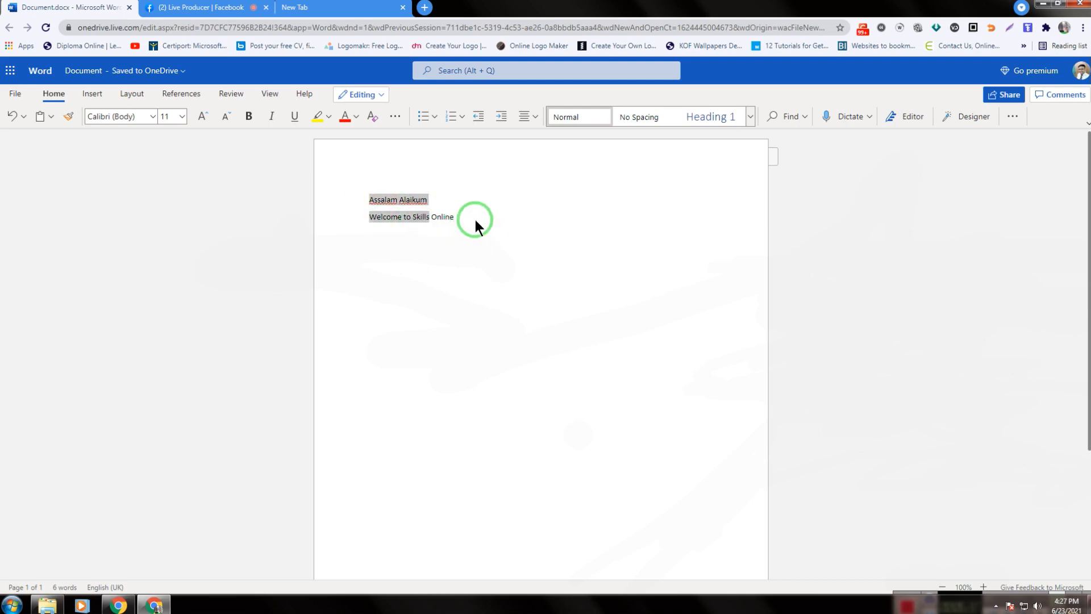
{"action": "left_click", "coordinate": [477, 218]}
{"action": "left_click_drag", "start_coordinate": [477, 218], "coordinate": [366, 200]}
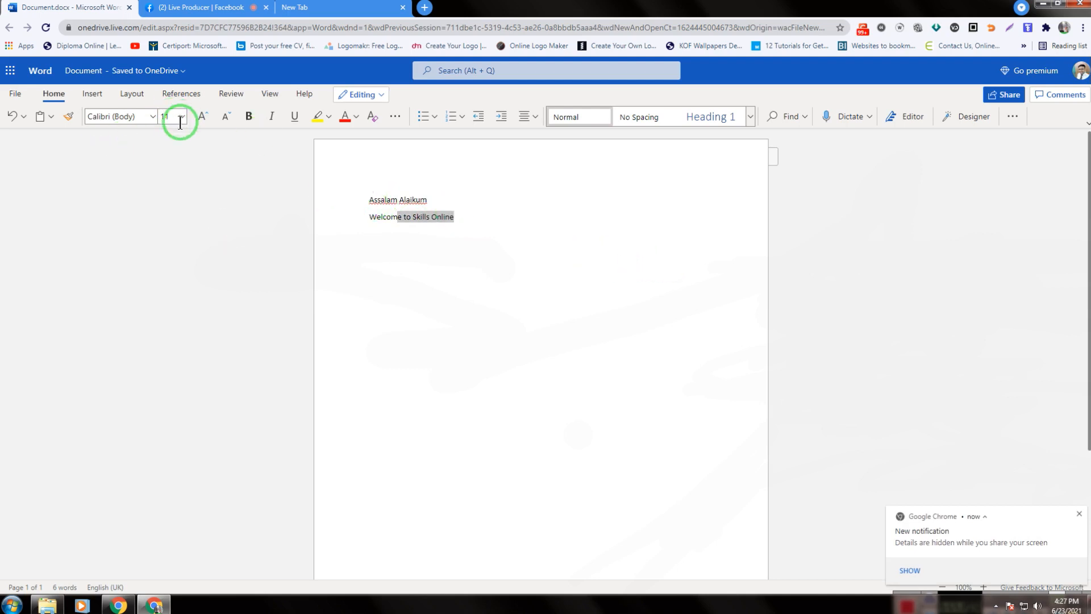
{"action": "key", "text": "alt+F7"}
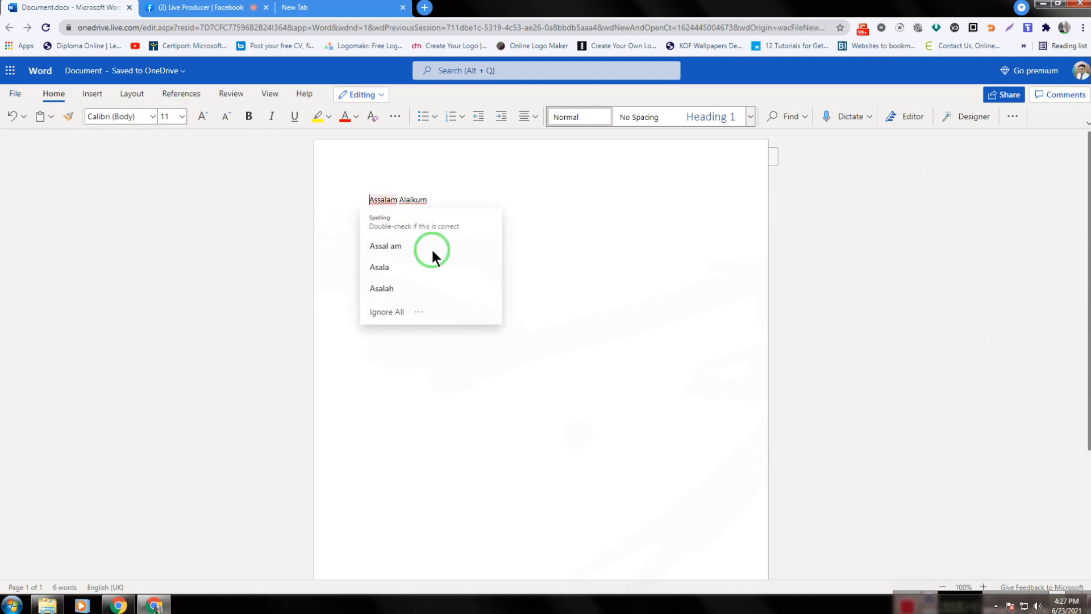
{"action": "key", "text": "Down"}
{"action": "left_click_drag", "start_coordinate": [468, 218], "coordinate": [361, 200]}
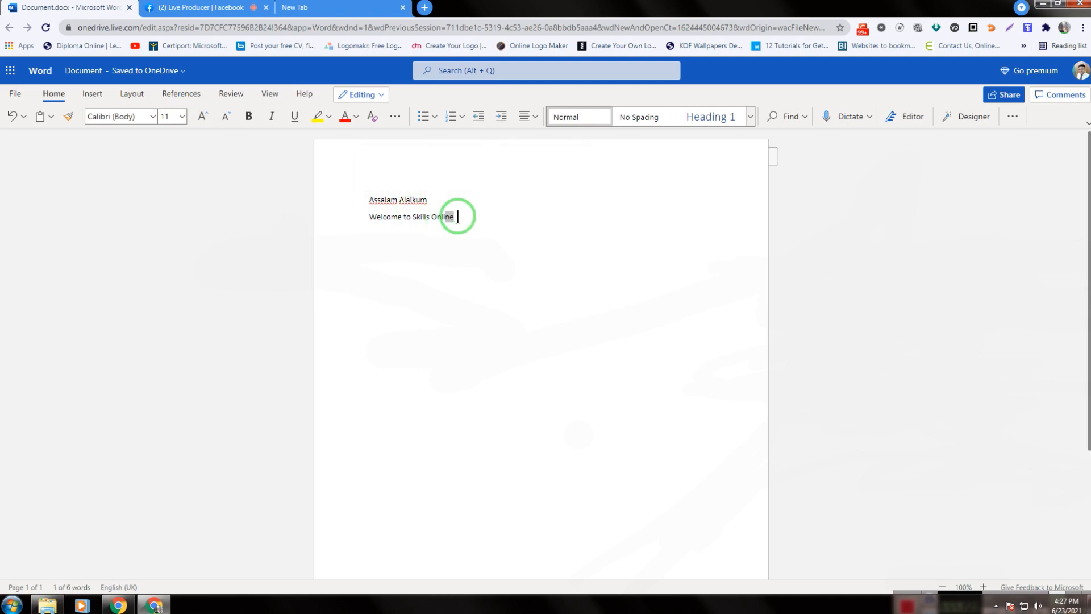
{"action": "left_click", "coordinate": [377, 207]}
{"action": "left_click_drag", "start_coordinate": [370, 201], "coordinate": [378, 205]}
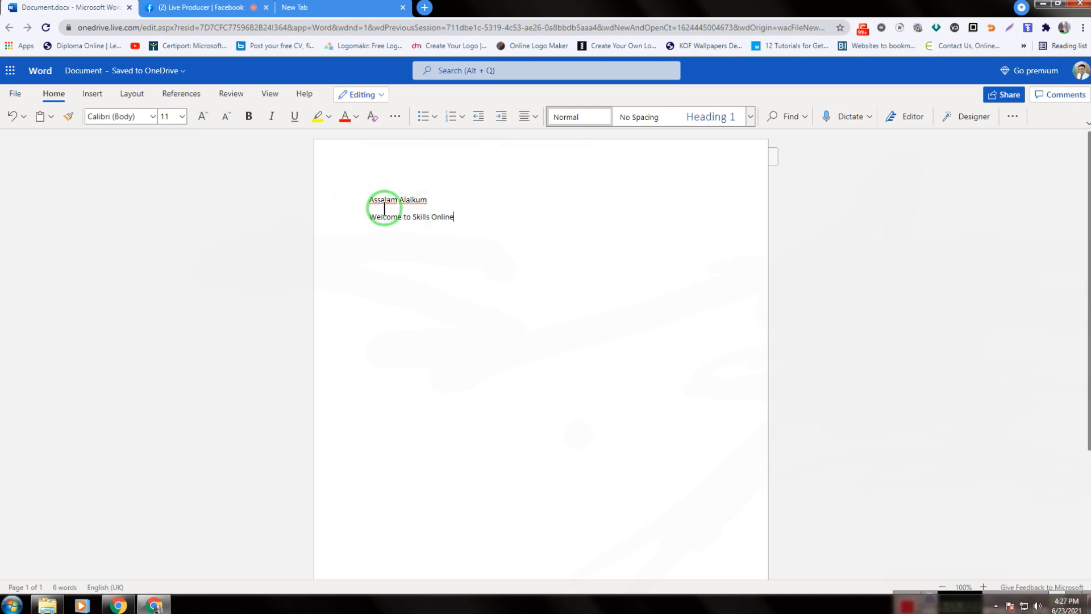
{"action": "left_click", "coordinate": [464, 218]}
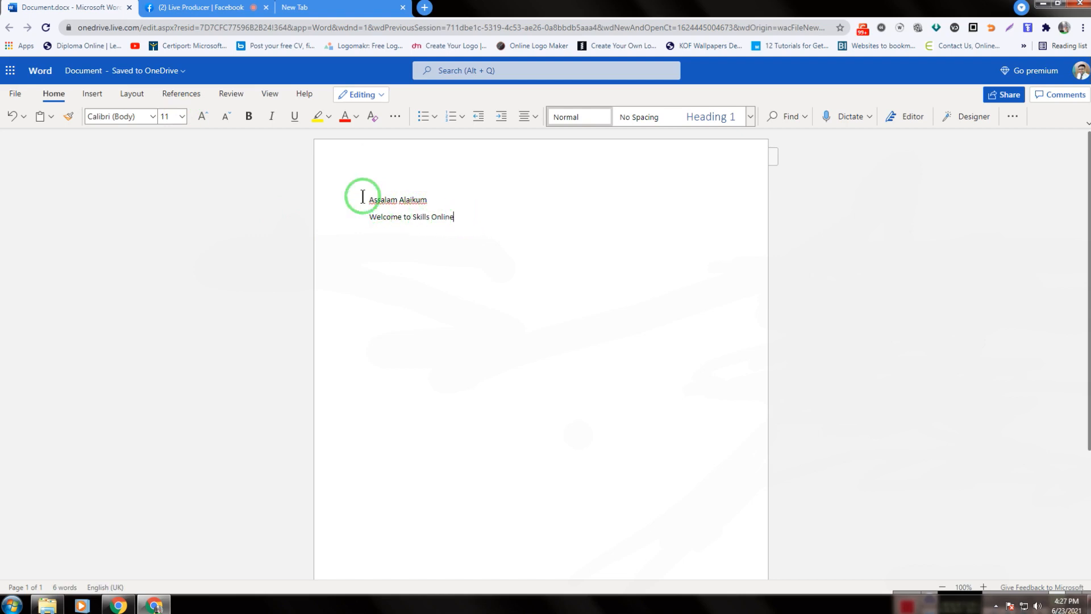
{"action": "key", "text": "ctrl+a"}
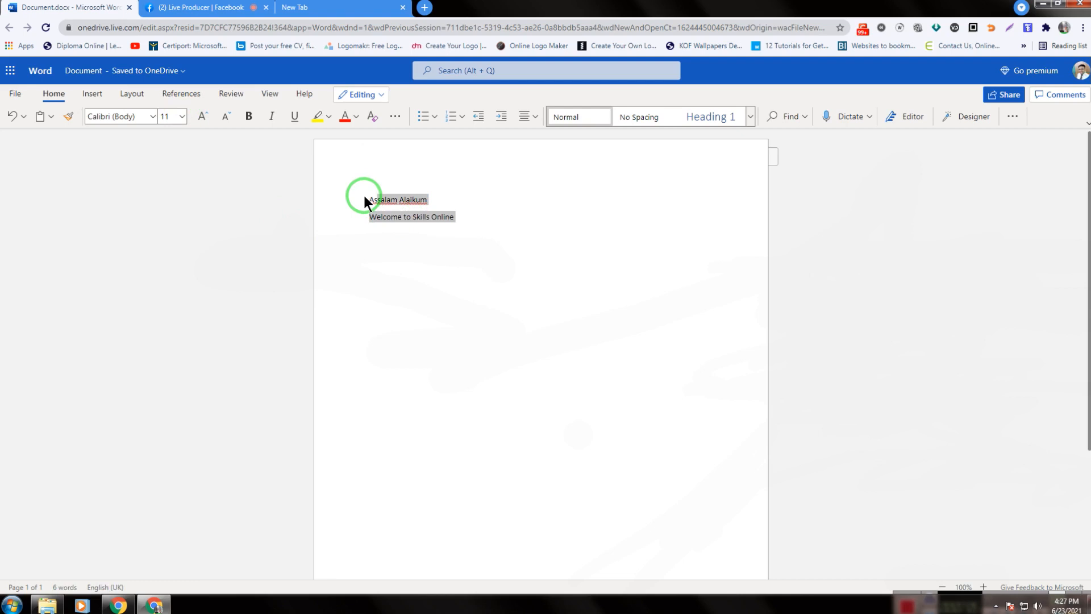
View the spelling suggestions for the flagged words "Assalam" and "Alaikum".
{"action": "left_click", "coordinate": [367, 199]}
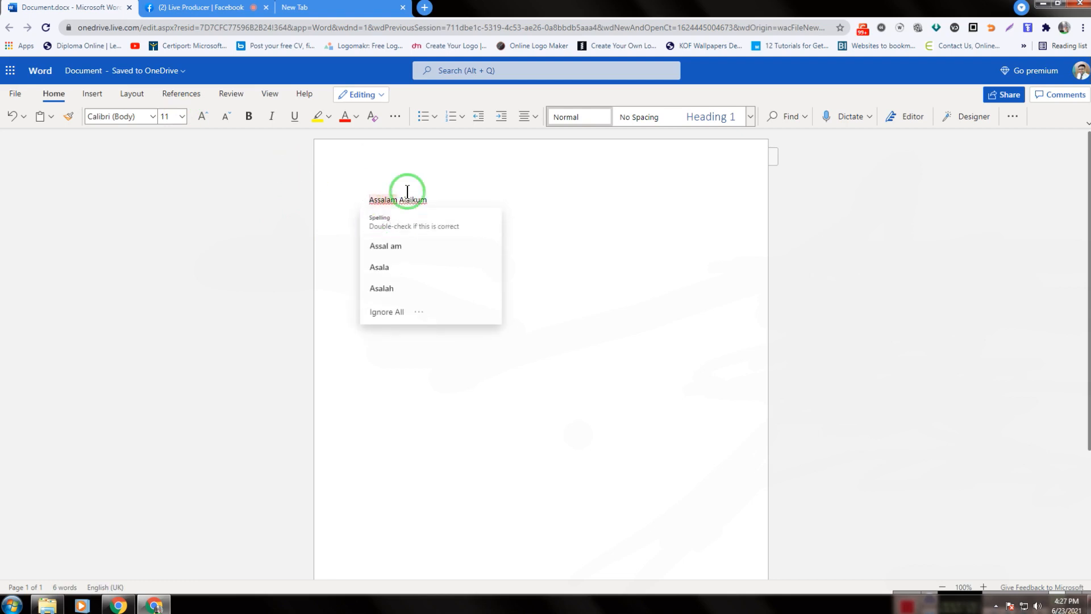
{"action": "left_click", "coordinate": [455, 195]}
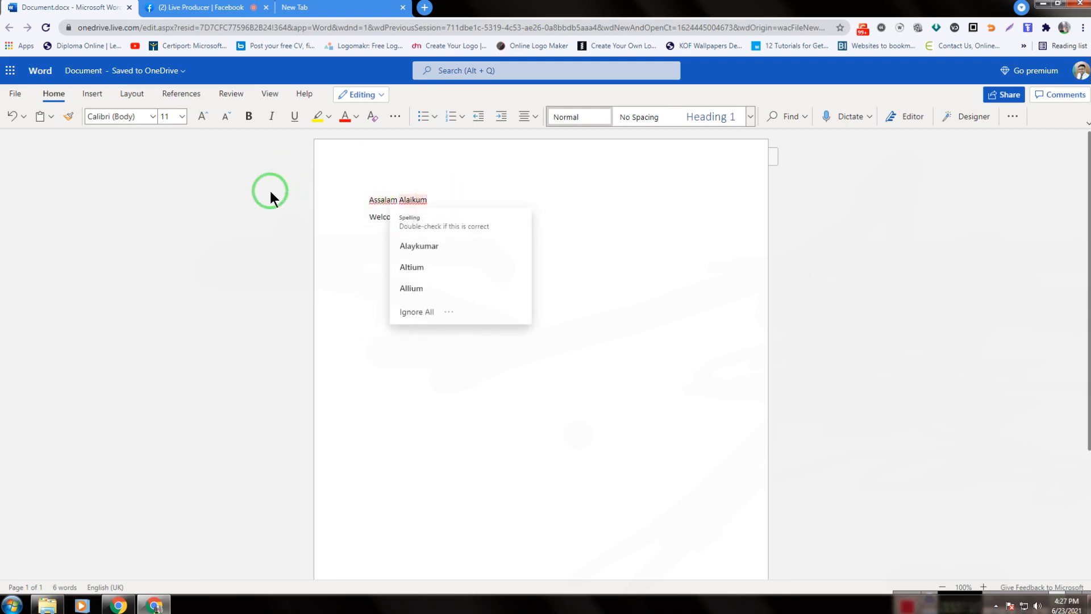
{"action": "key", "text": "Home"}
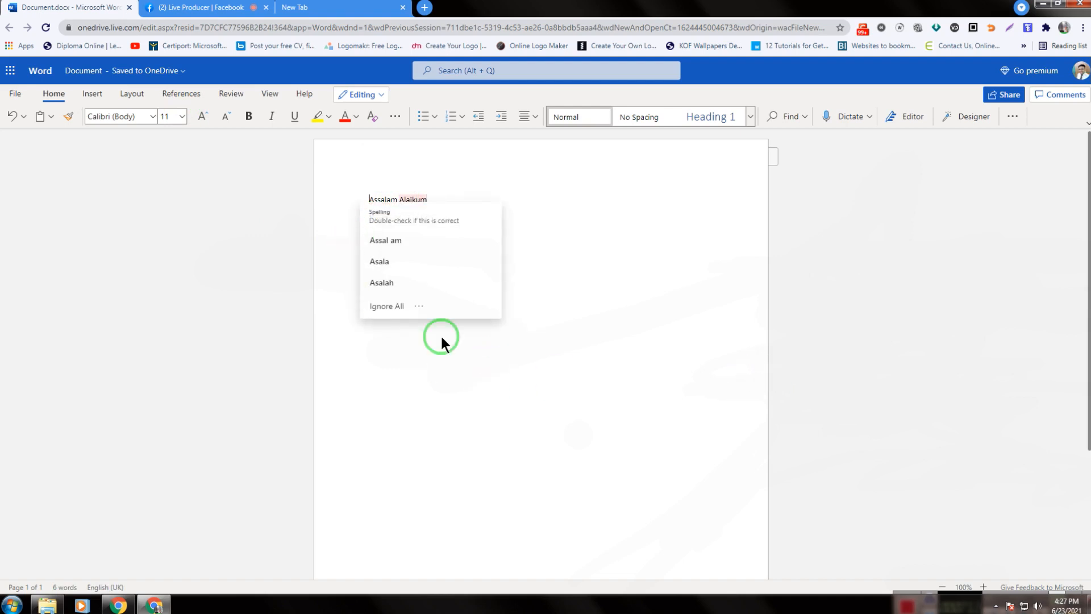
{"action": "key", "text": "Escape"}
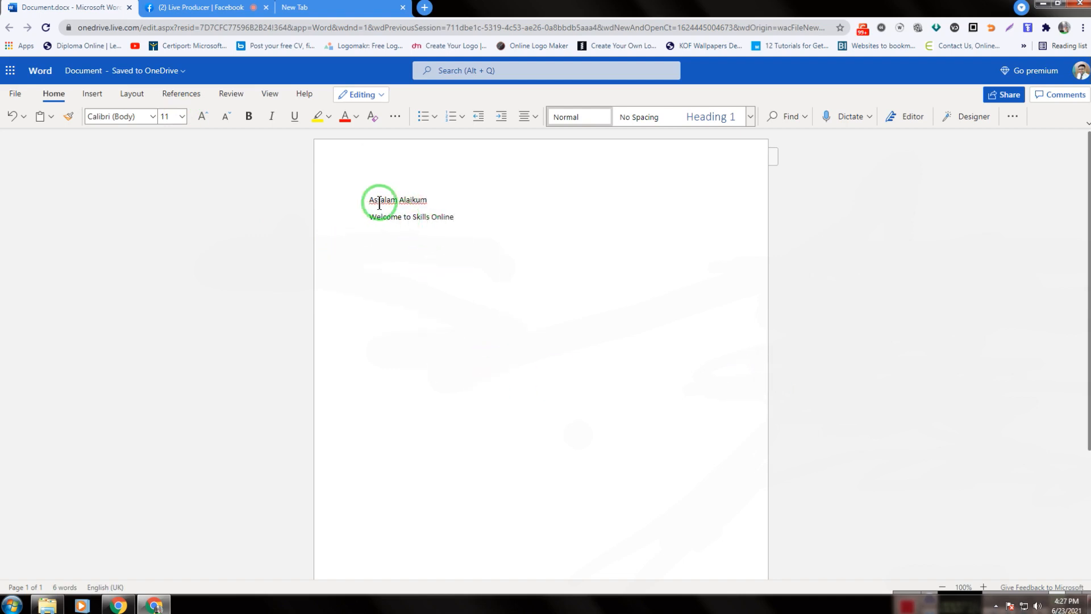
{"action": "left_click", "coordinate": [380, 203]}
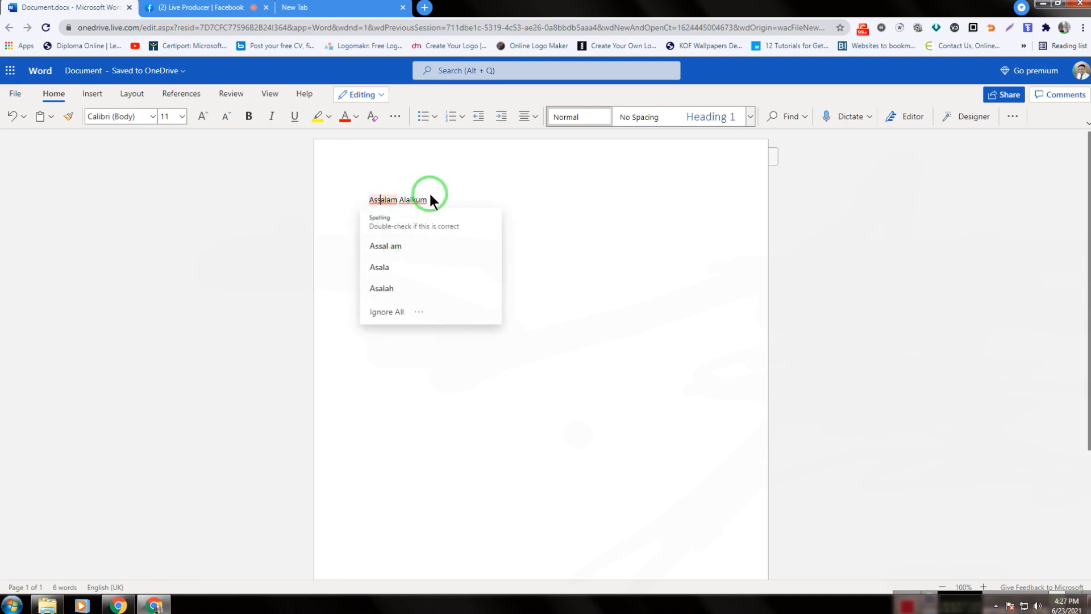
{"action": "left_click", "coordinate": [463, 192]}
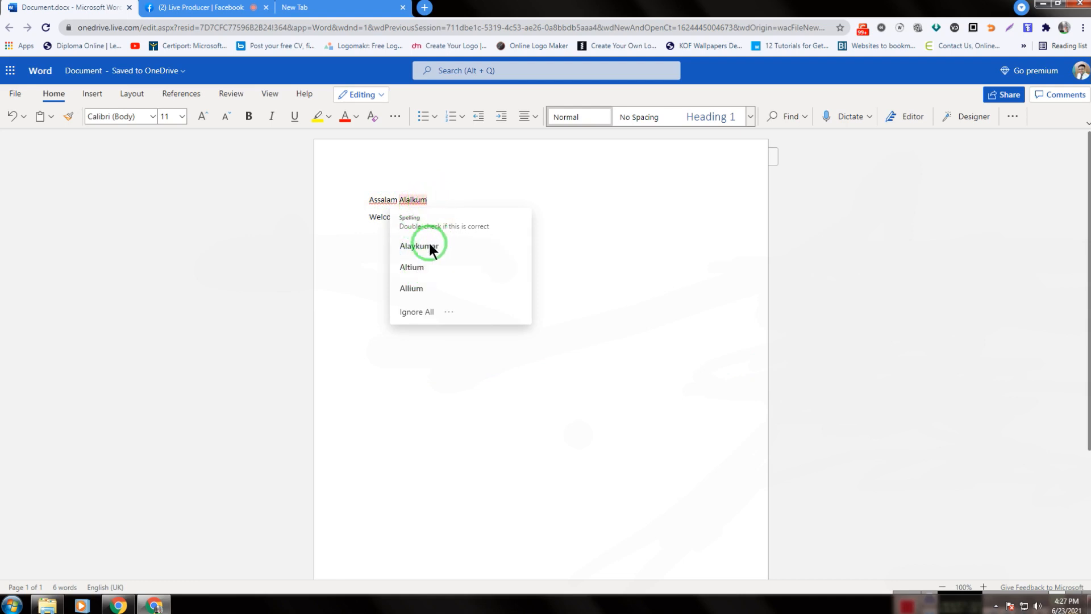
Set the font size of the whole line "Welcome to Skills Online" to 16.
{"action": "left_click", "coordinate": [374, 221]}
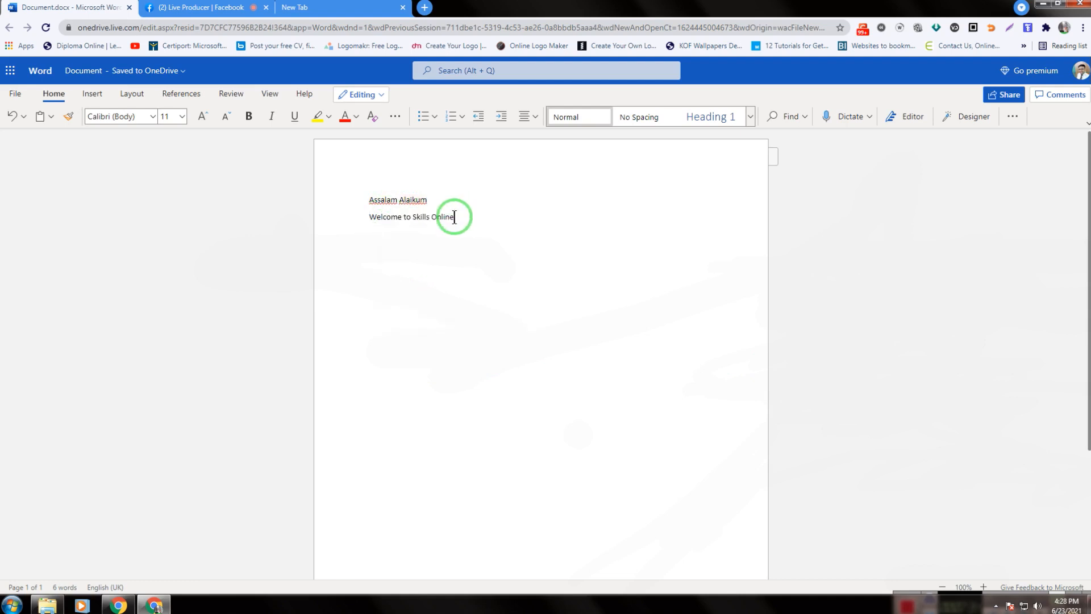
{"action": "triple_click", "coordinate": [369, 218]}
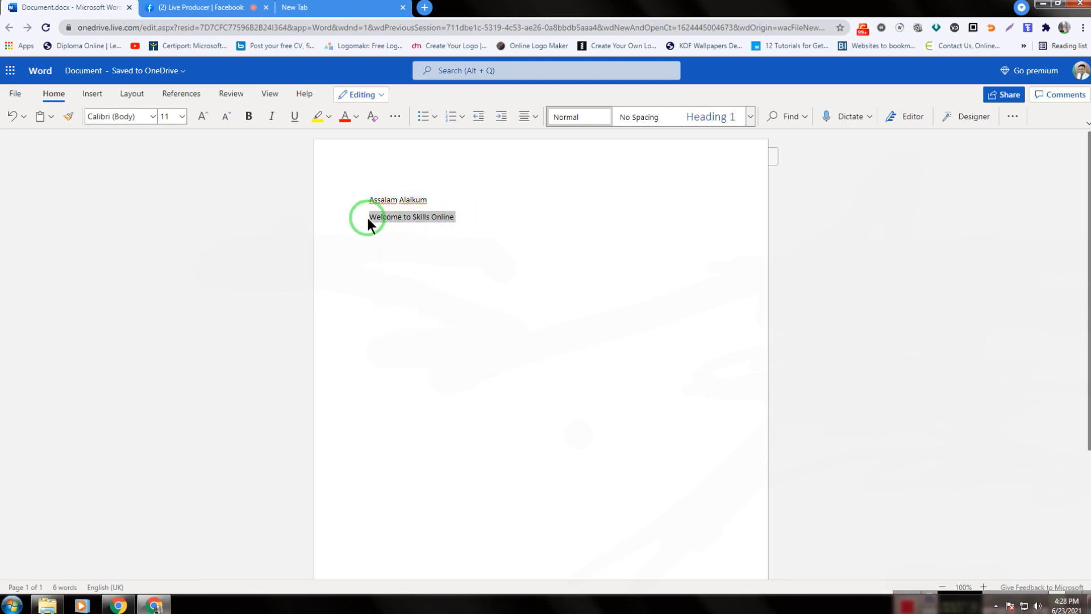
{"action": "left_click", "coordinate": [182, 117]}
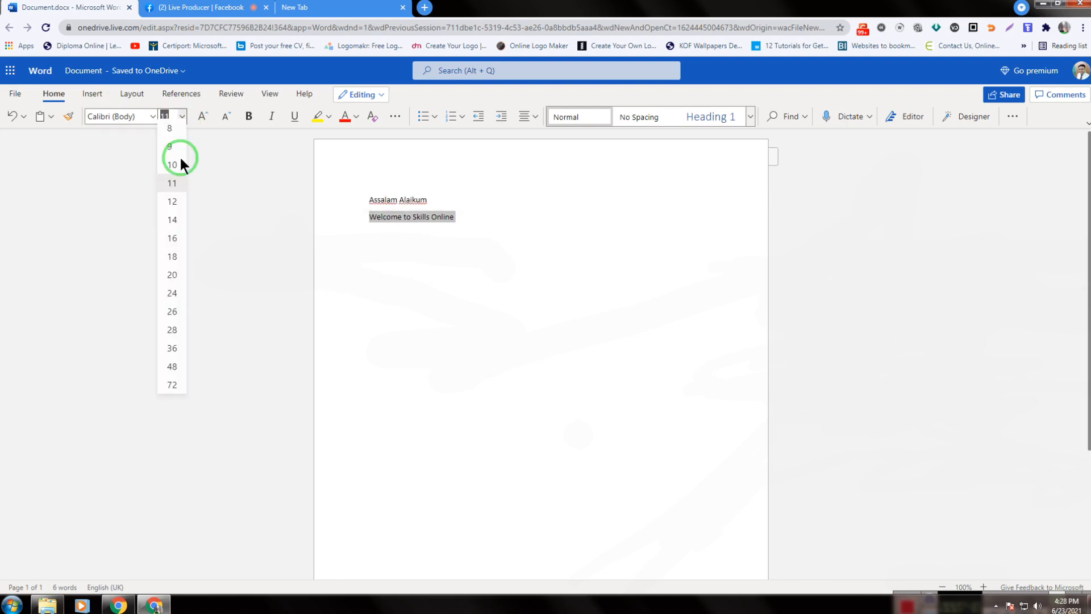
{"action": "left_click", "coordinate": [172, 244]}
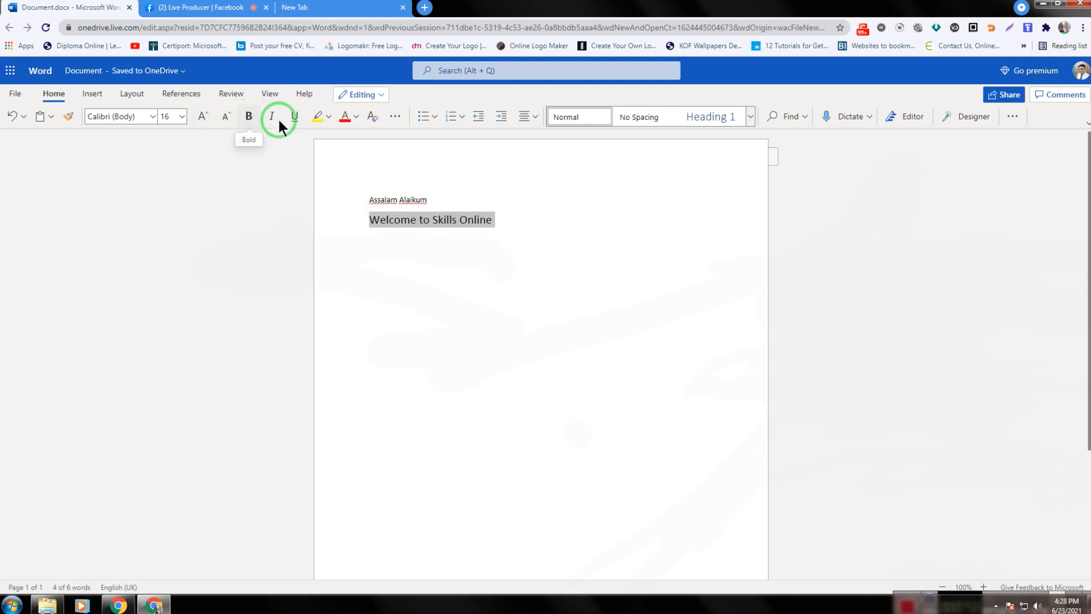
Make the line "Welcome to Skills Online" bold and italic with a dark gold font colour.
{"action": "key", "text": "ctrl+b"}
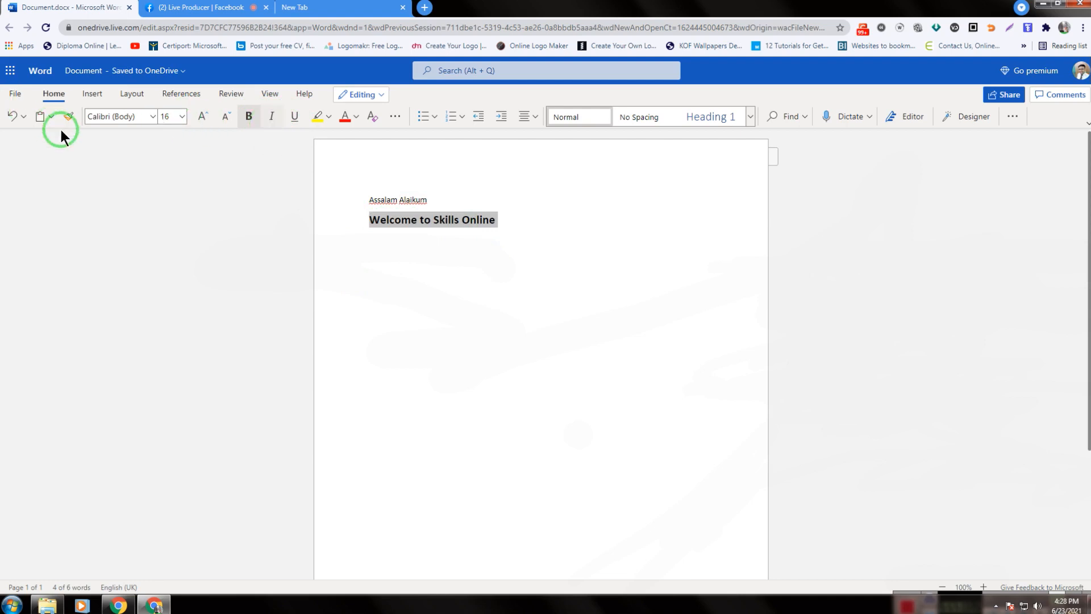
{"action": "key", "text": "ctrl+i"}
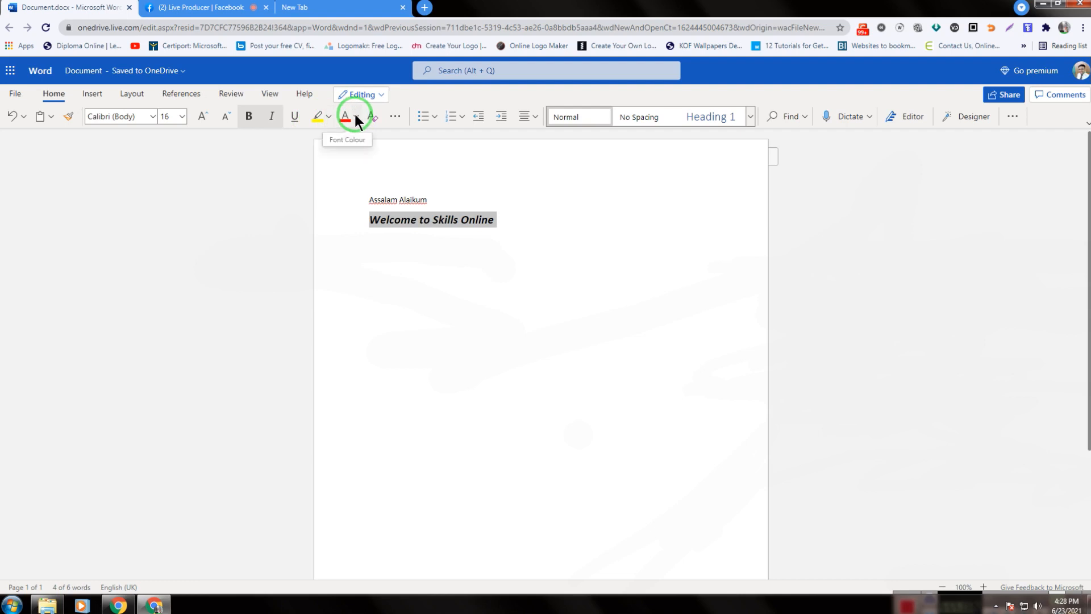
{"action": "left_click", "coordinate": [356, 116]}
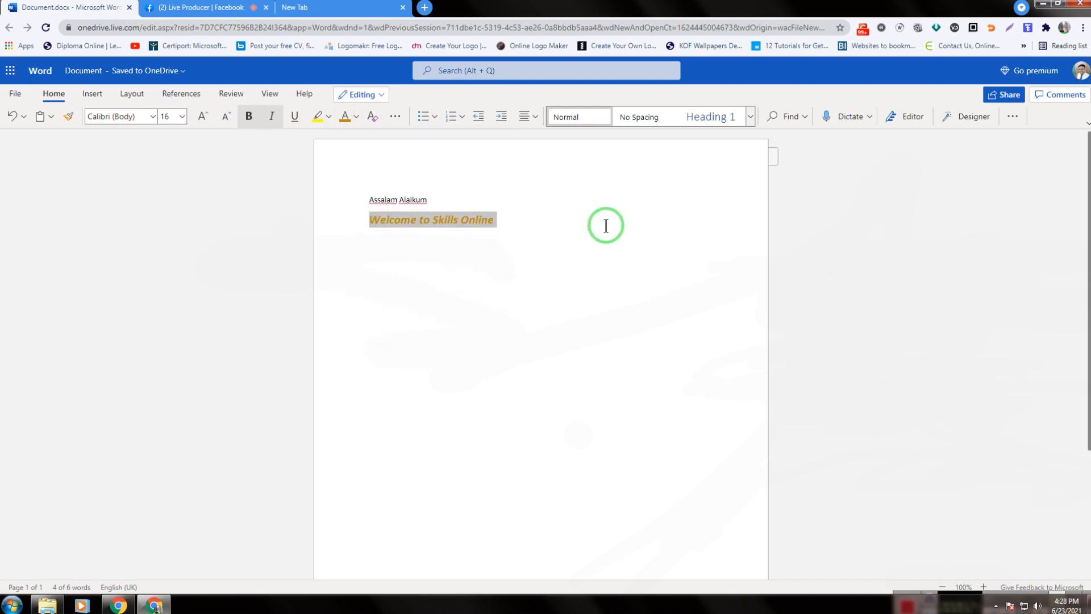
{"action": "left_click", "coordinate": [585, 236]}
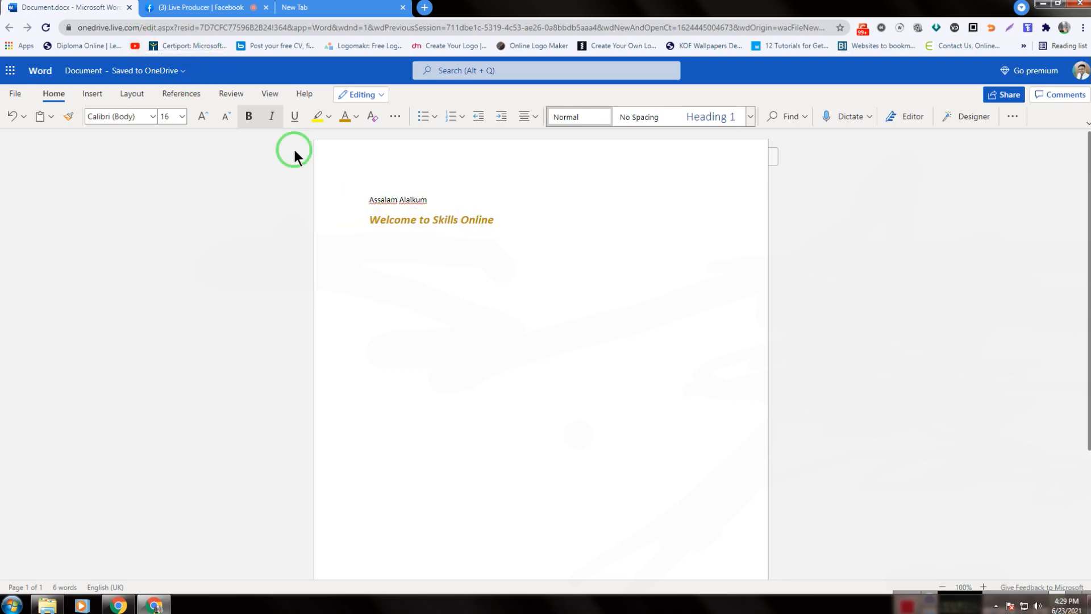
Switch to PowerPoint, create a new blank presentation and select its first slide.
{"action": "left_click", "coordinate": [10, 76]}
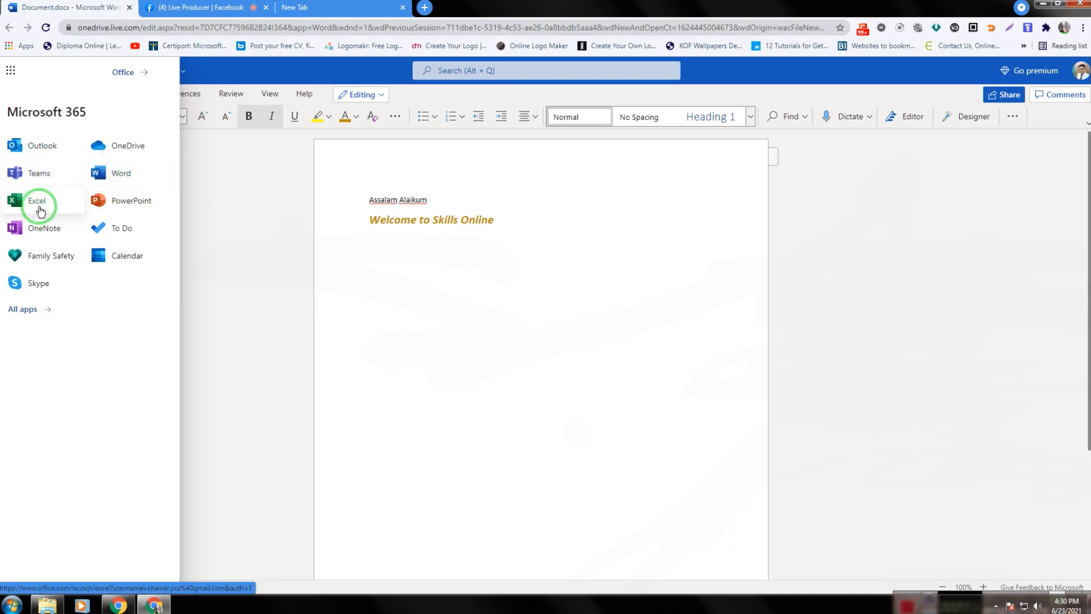
{"action": "left_click", "coordinate": [119, 202]}
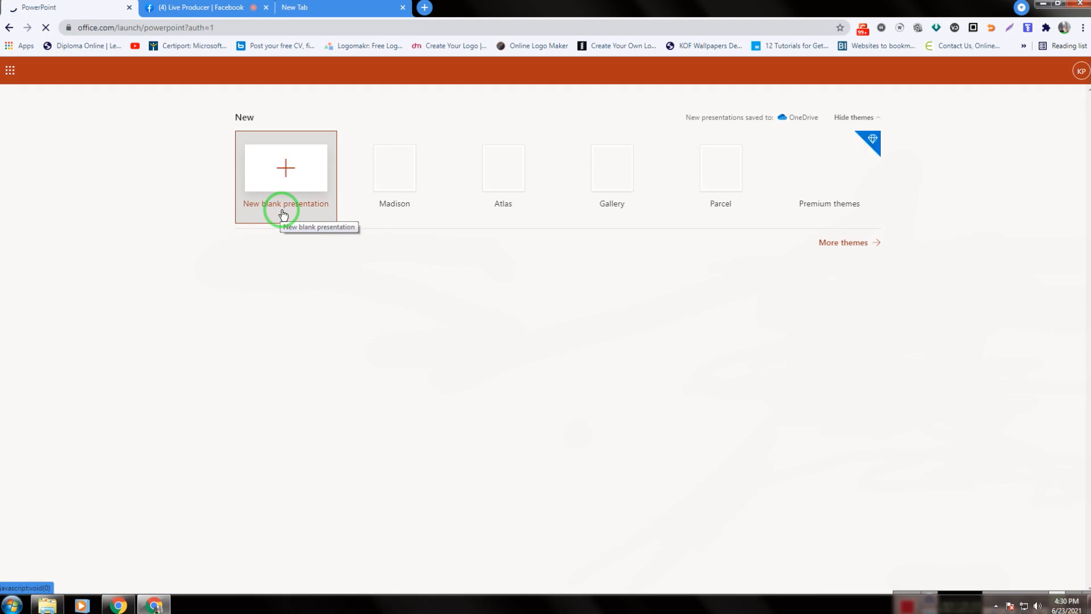
{"action": "left_click", "coordinate": [299, 181]}
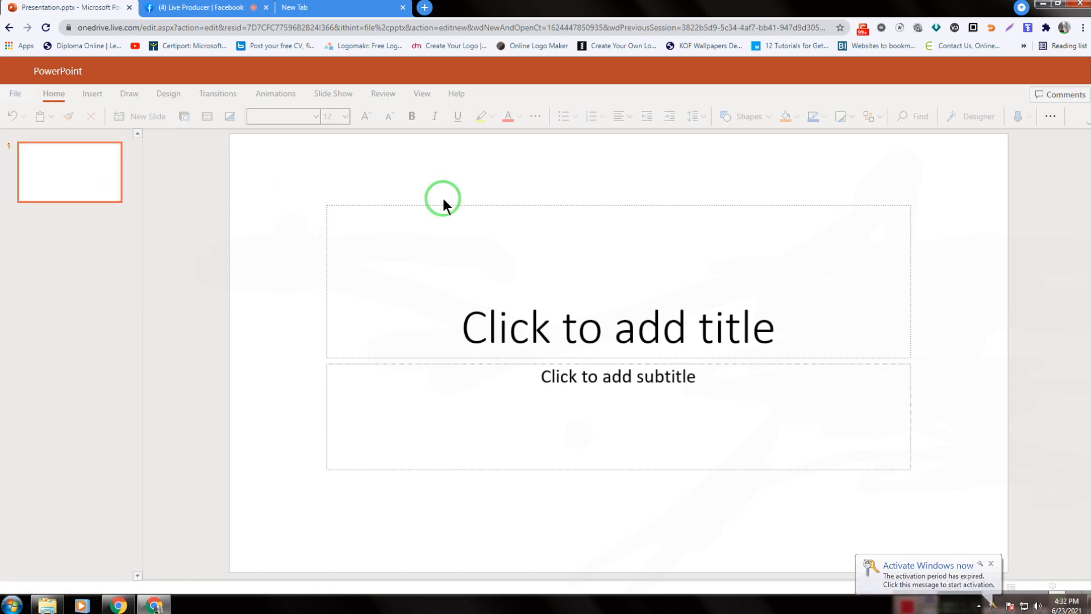
{"action": "left_click", "coordinate": [66, 185]}
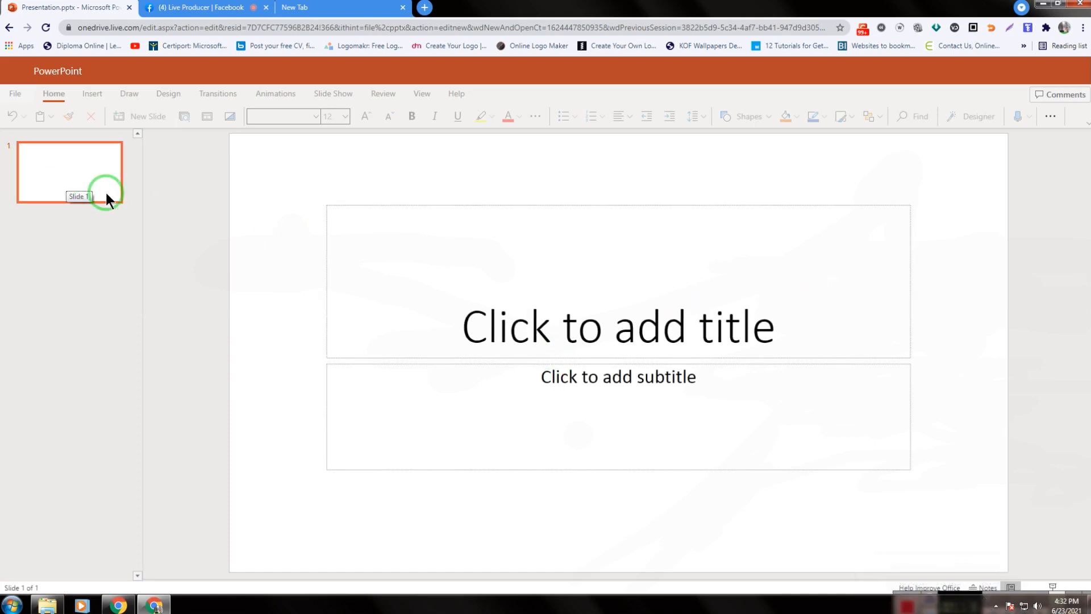